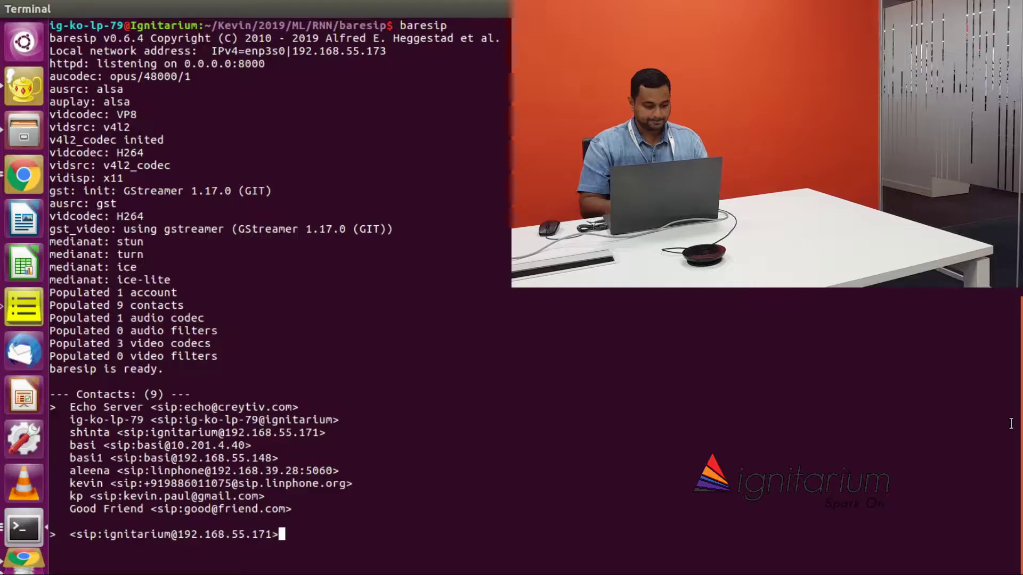
Dial the SIP contact at 192.168.55.171 and wait while the call rings
key("Return")
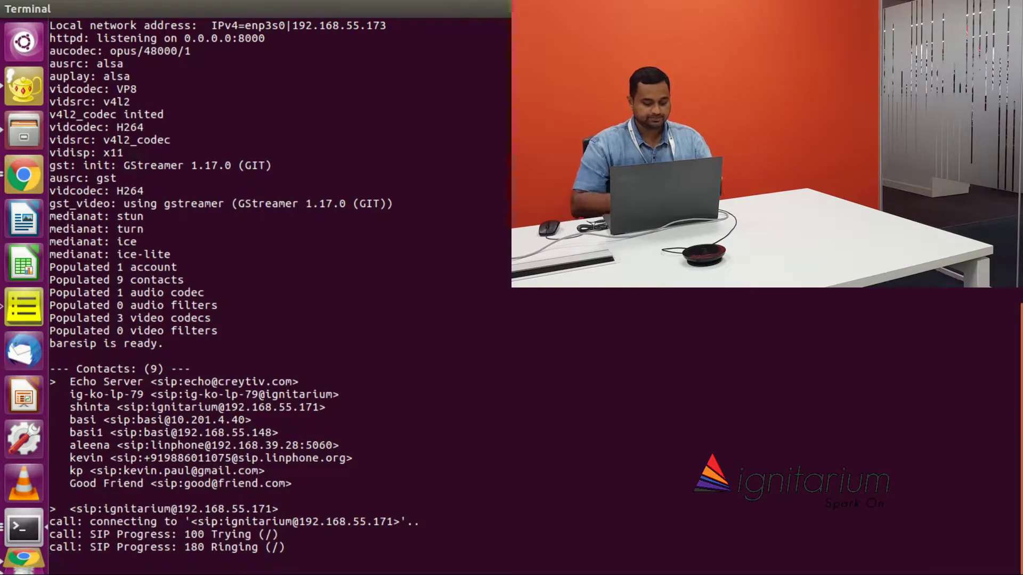